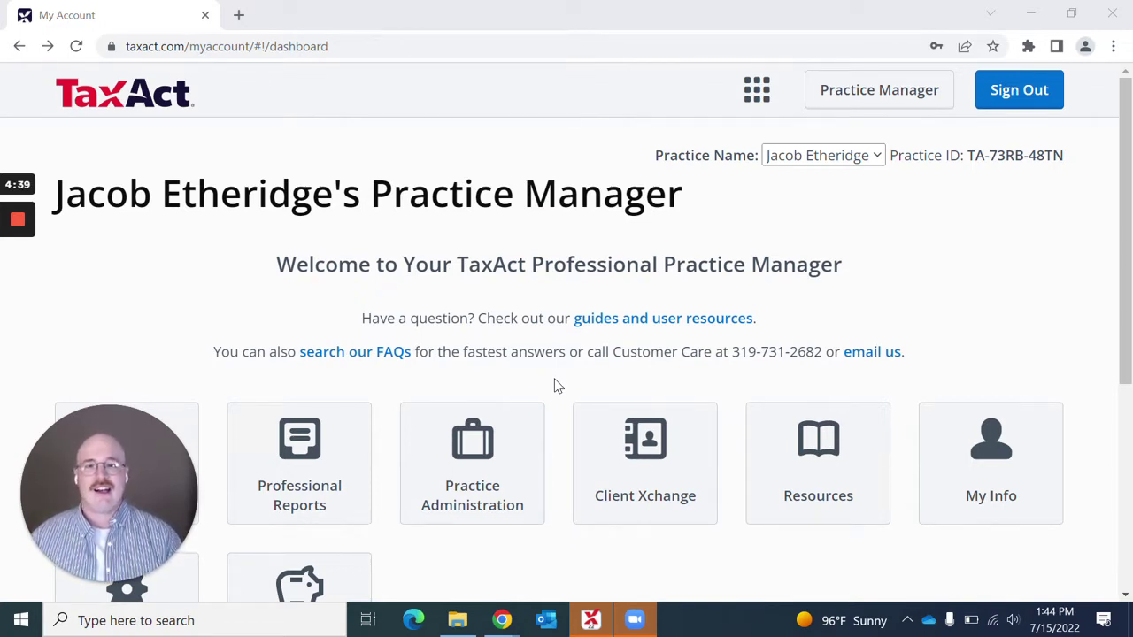
Step: Open Bank Enrollment from the Practice Manager dashboard to see the Santa Barbara TPG and Republic Bank options
{"action": "scroll", "coordinate": [554, 386], "scroll_direction": "down", "scroll_amount": 2}
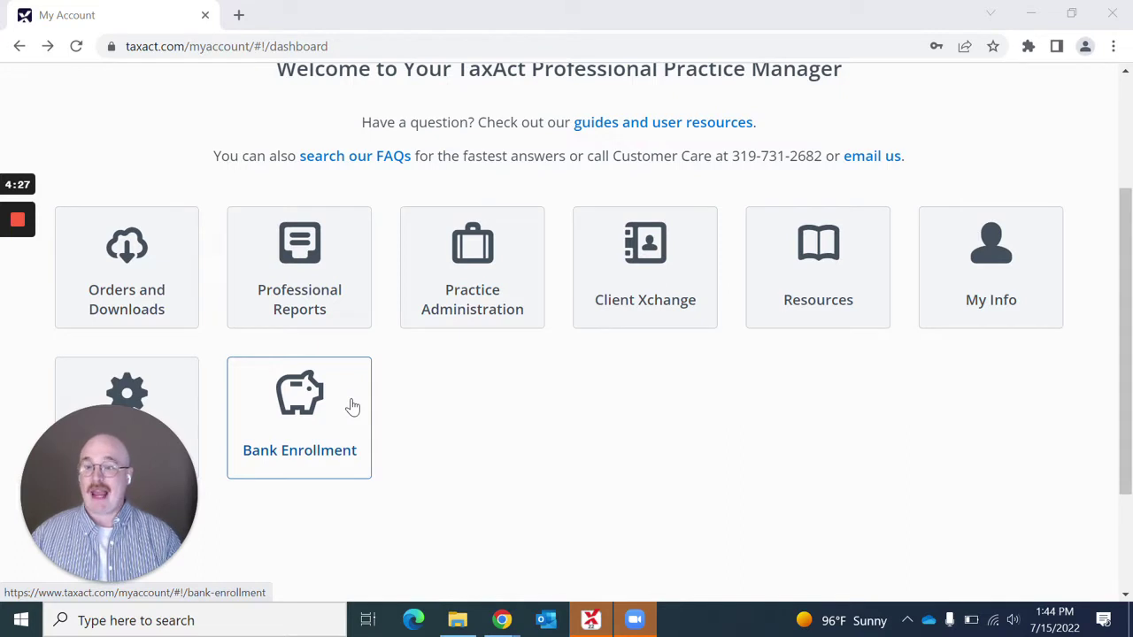
{"action": "left_click", "coordinate": [352, 406]}
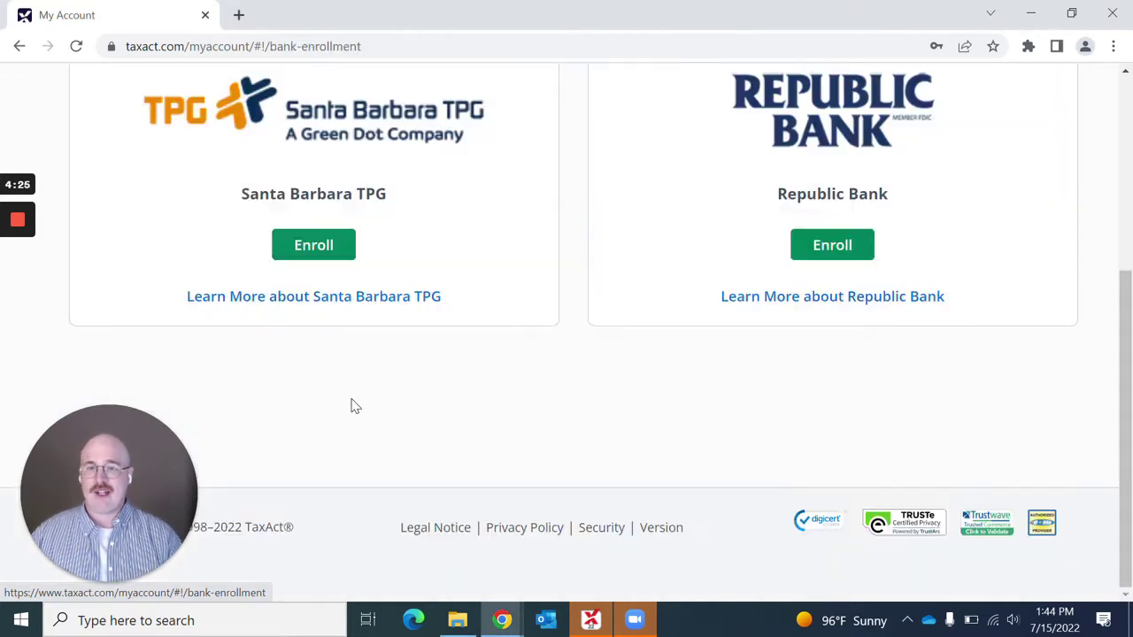
{"action": "scroll", "coordinate": [571, 414], "scroll_direction": "up", "scroll_amount": 3}
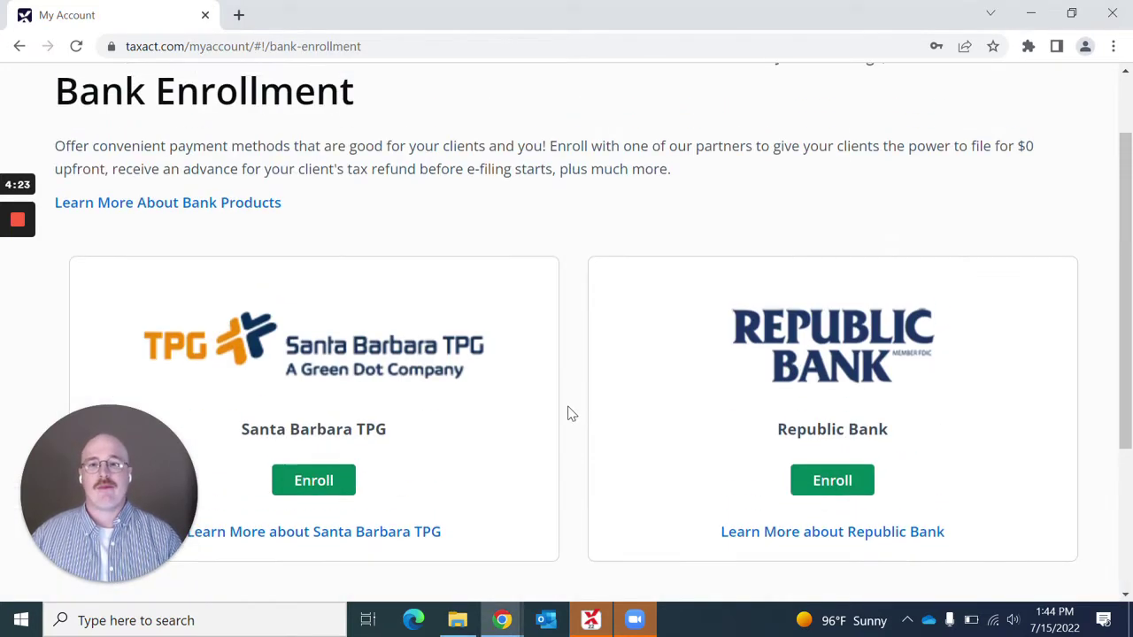
{"action": "scroll", "coordinate": [571, 414], "scroll_direction": "down", "scroll_amount": 1}
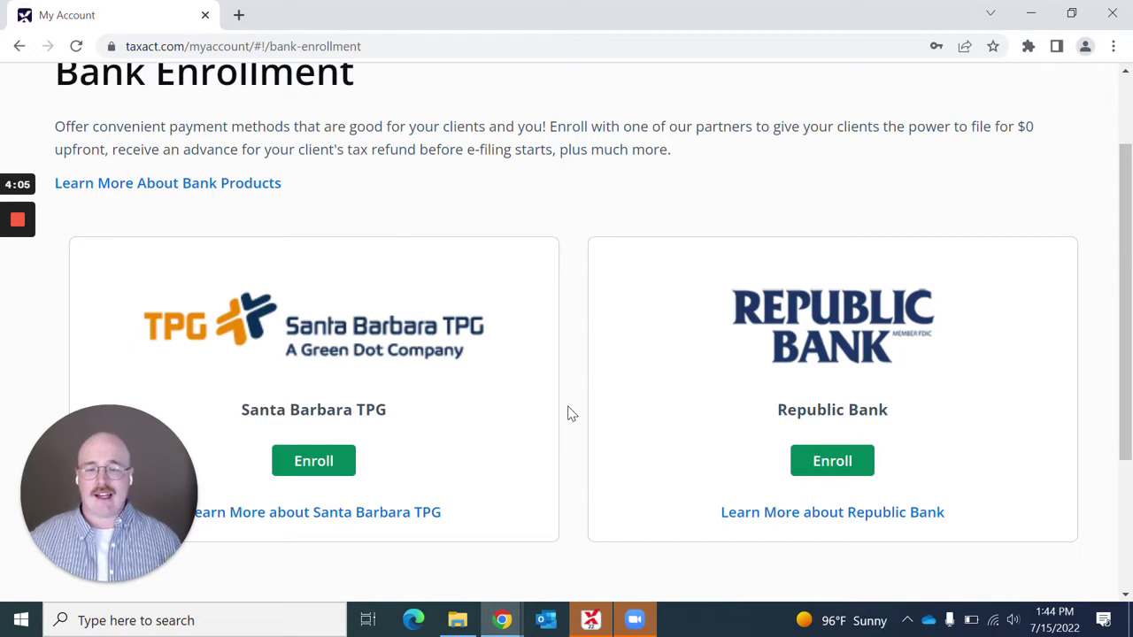
Step: Start the Santa Barbara TPG Enrollment Application for Tax Year 2021 and look over its blank EFIN owner fields
{"action": "left_click", "coordinate": [327, 469]}
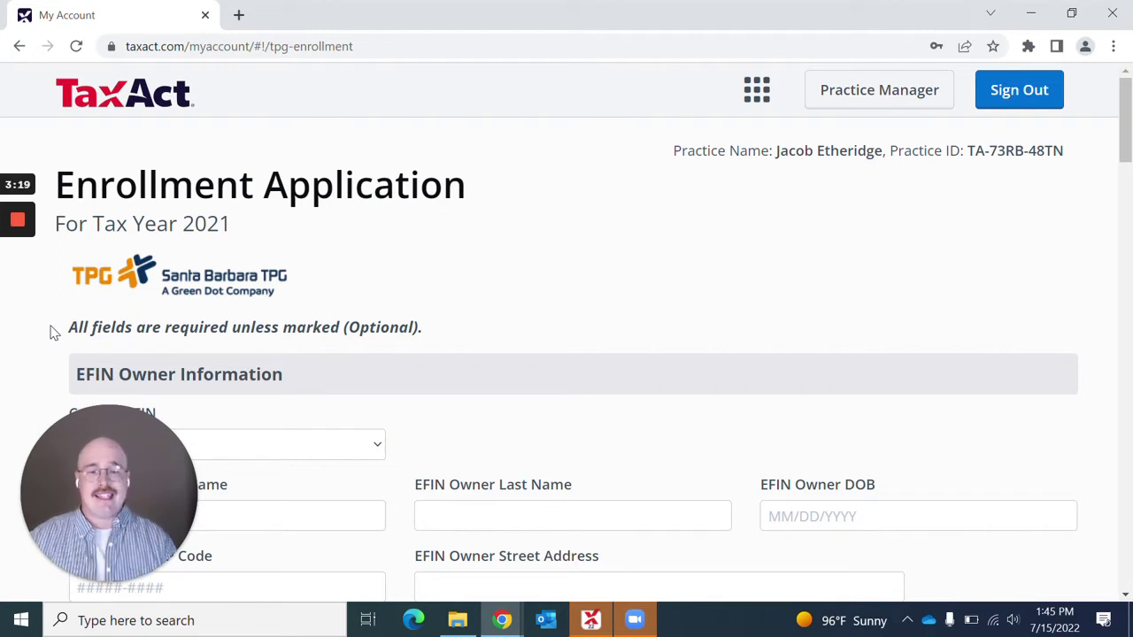
{"action": "scroll", "coordinate": [51, 331], "scroll_direction": "down", "scroll_amount": 4}
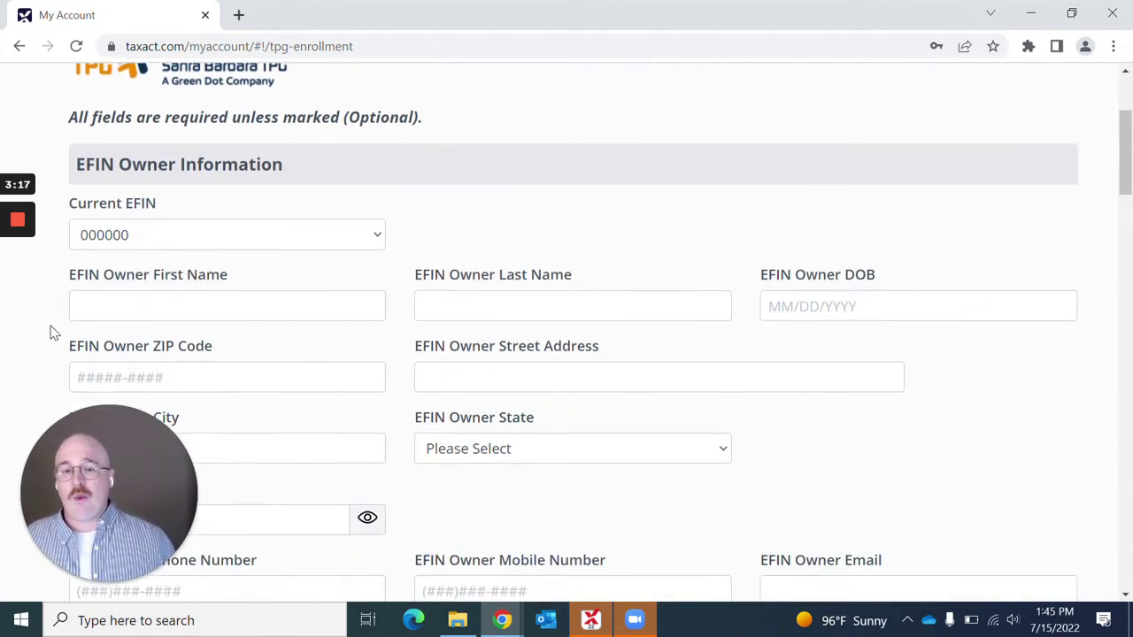
Step: Show the info note for Prior Year Bank Funded Returns, meaning clients who chose Pay By Refund last year
{"action": "scroll", "coordinate": [51, 332], "scroll_direction": "down", "scroll_amount": 4}
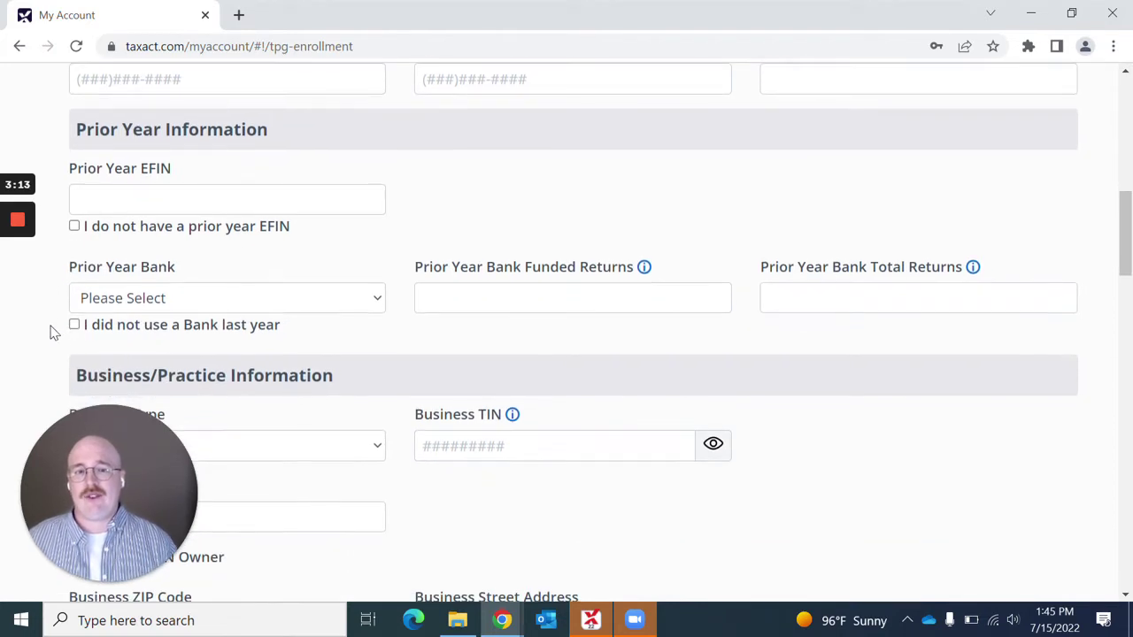
{"action": "left_click", "coordinate": [644, 269]}
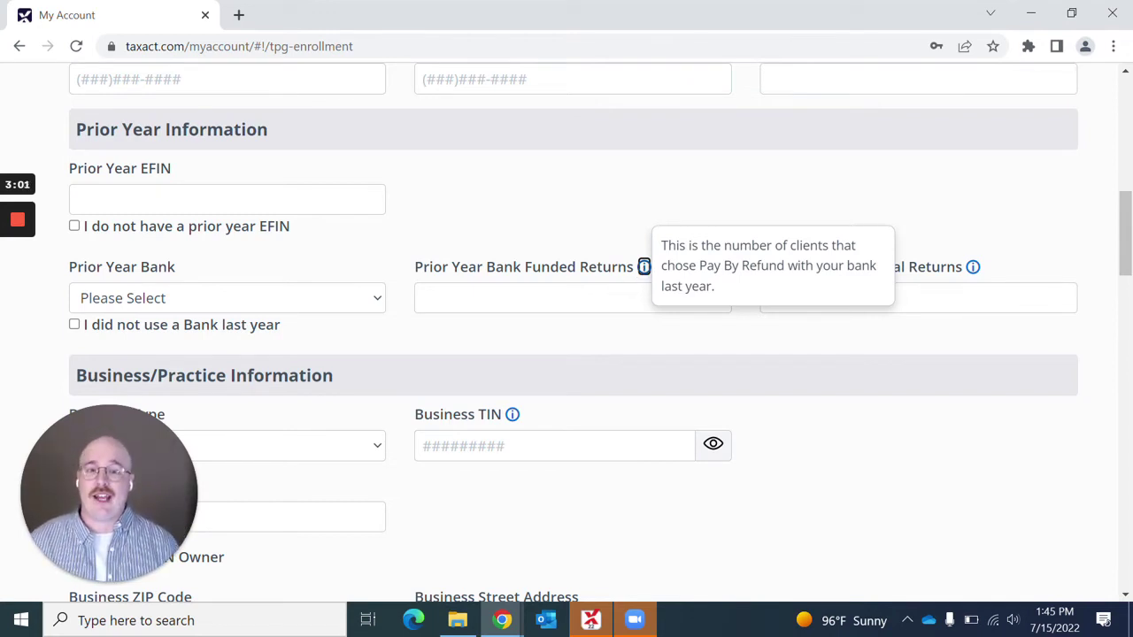
{"action": "scroll", "coordinate": [392, 333], "scroll_direction": "down", "scroll_amount": 1}
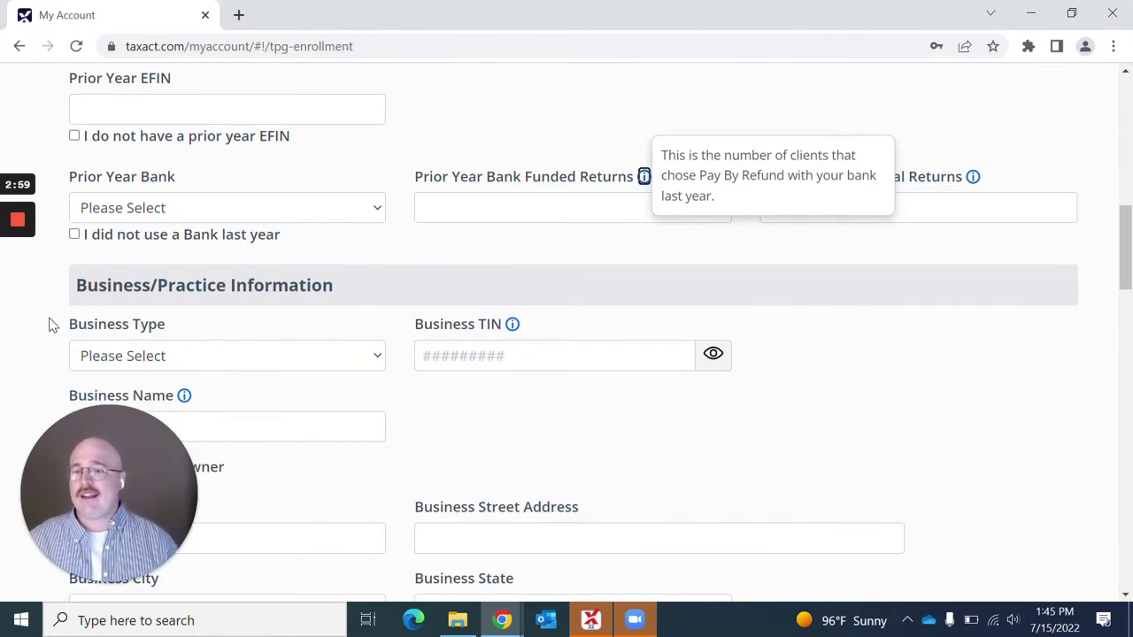
{"action": "scroll", "coordinate": [50, 324], "scroll_direction": "down", "scroll_amount": 4}
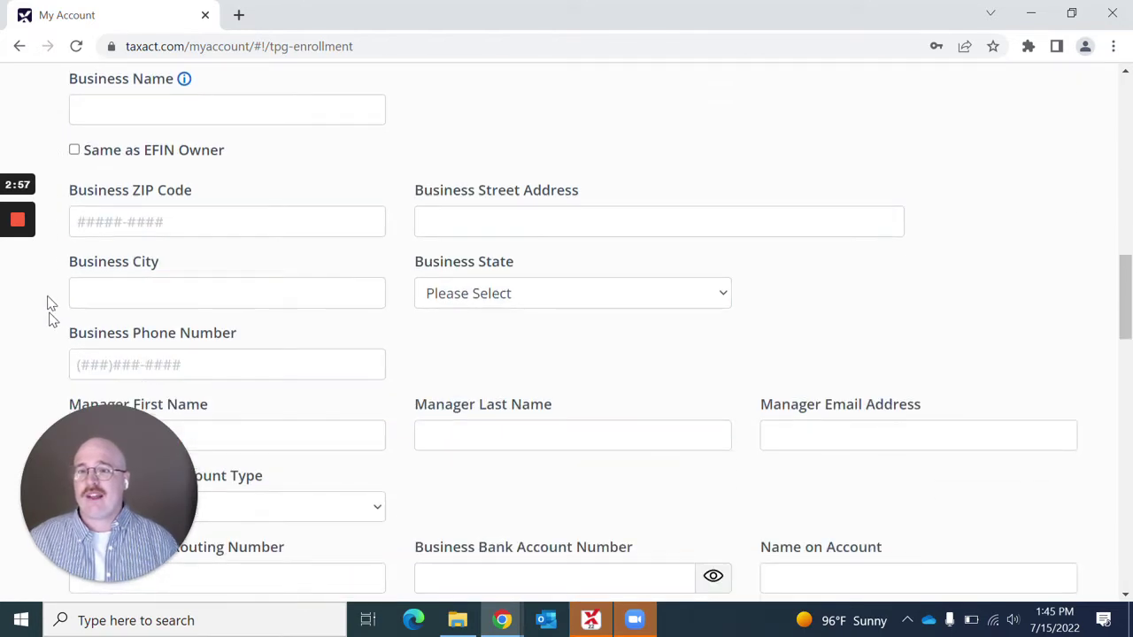
{"action": "scroll", "coordinate": [53, 186], "scroll_direction": "up", "scroll_amount": 1}
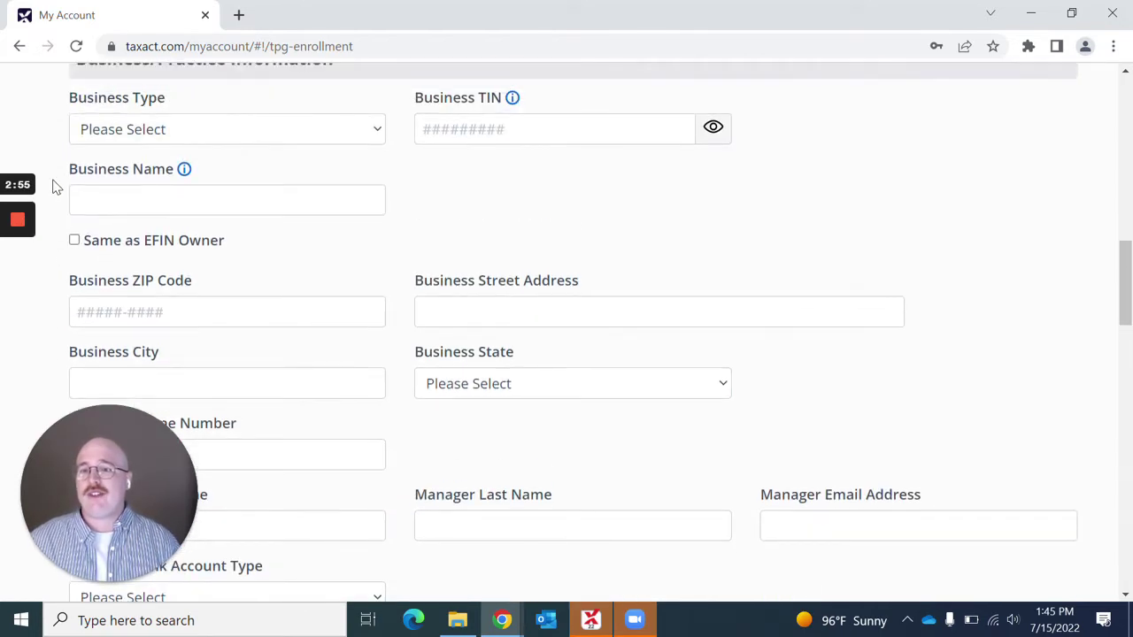
{"action": "left_click", "coordinate": [74, 241]}
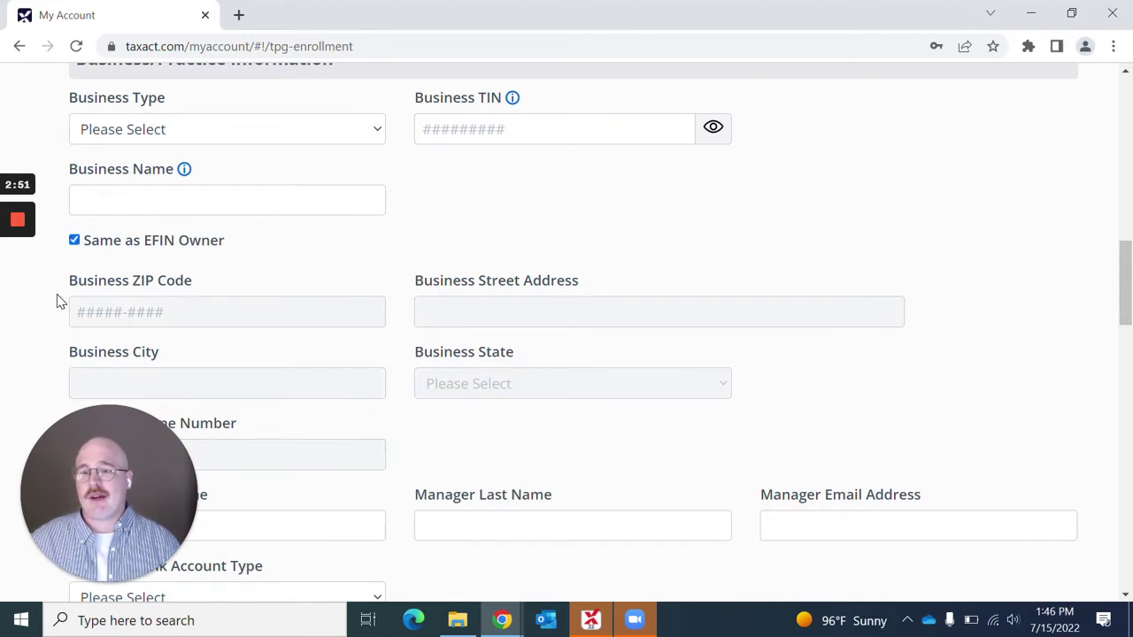
{"action": "scroll", "coordinate": [57, 301], "scroll_direction": "down", "scroll_amount": 1}
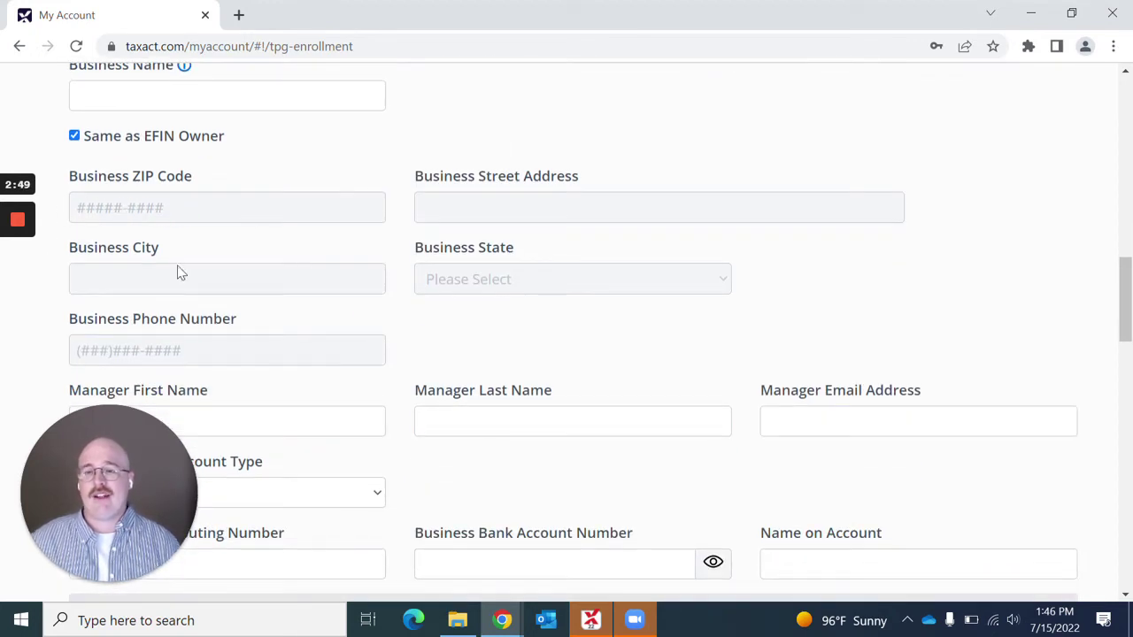
{"action": "scroll", "coordinate": [56, 283], "scroll_direction": "up", "scroll_amount": 7}
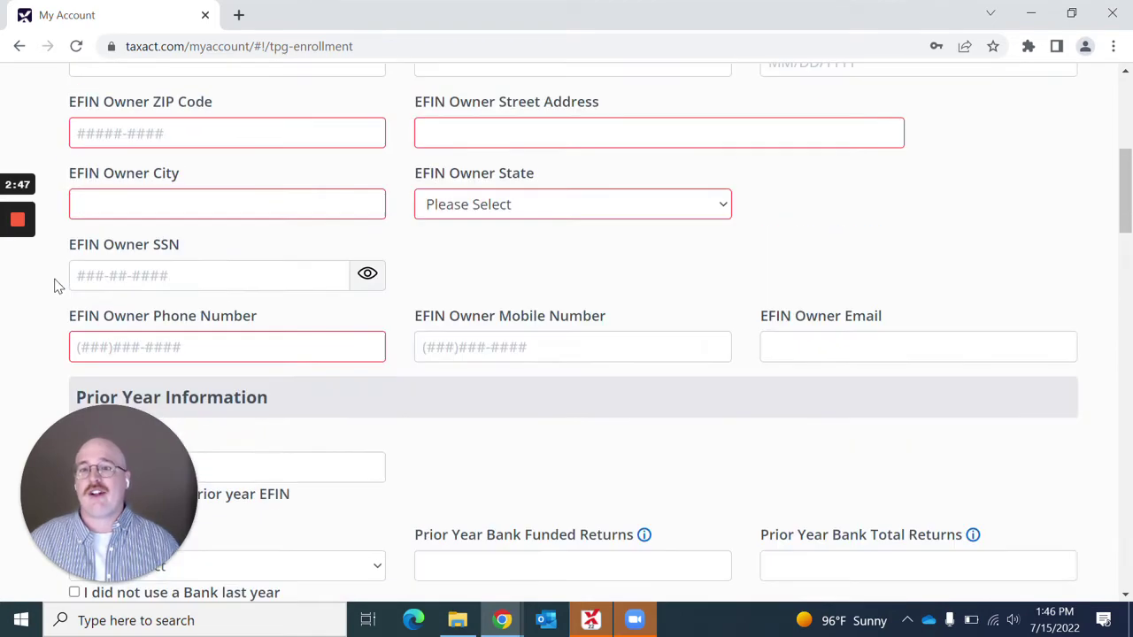
{"action": "scroll", "coordinate": [55, 283], "scroll_direction": "down", "scroll_amount": 5}
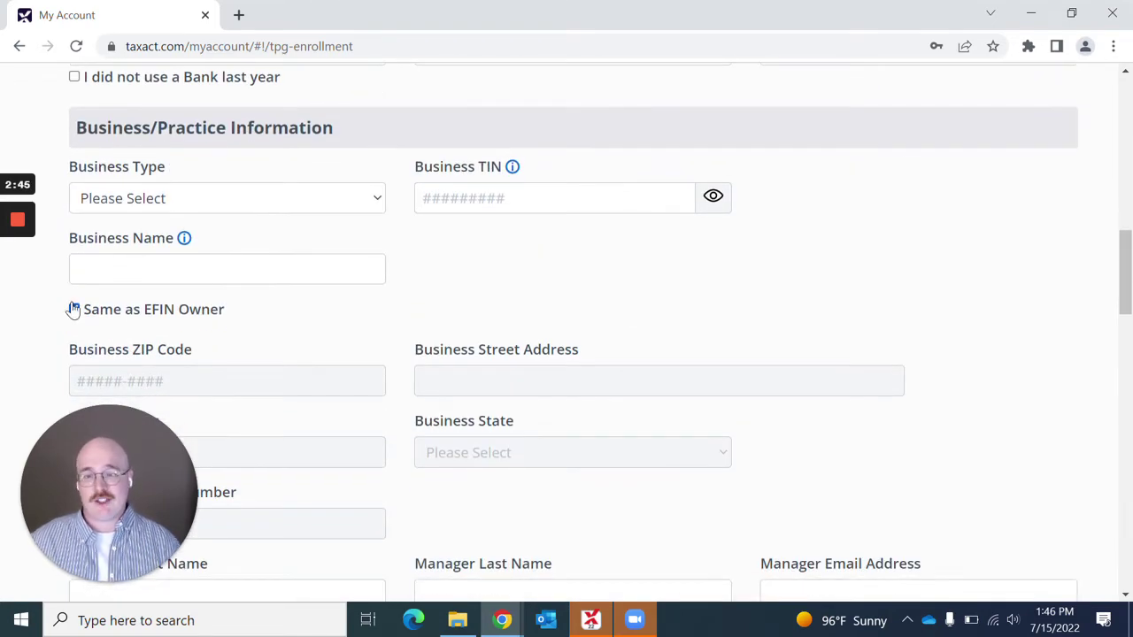
{"action": "left_click", "coordinate": [73, 309]}
{"action": "scroll", "coordinate": [49, 328], "scroll_direction": "up", "scroll_amount": 6}
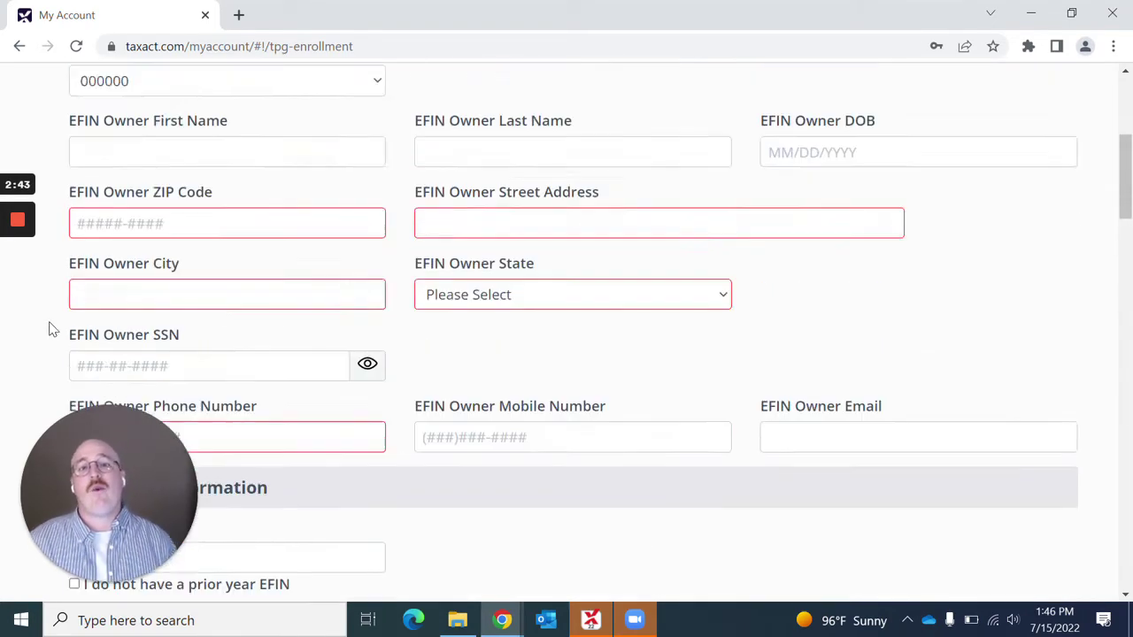
{"action": "scroll", "coordinate": [51, 329], "scroll_direction": "up", "scroll_amount": 4}
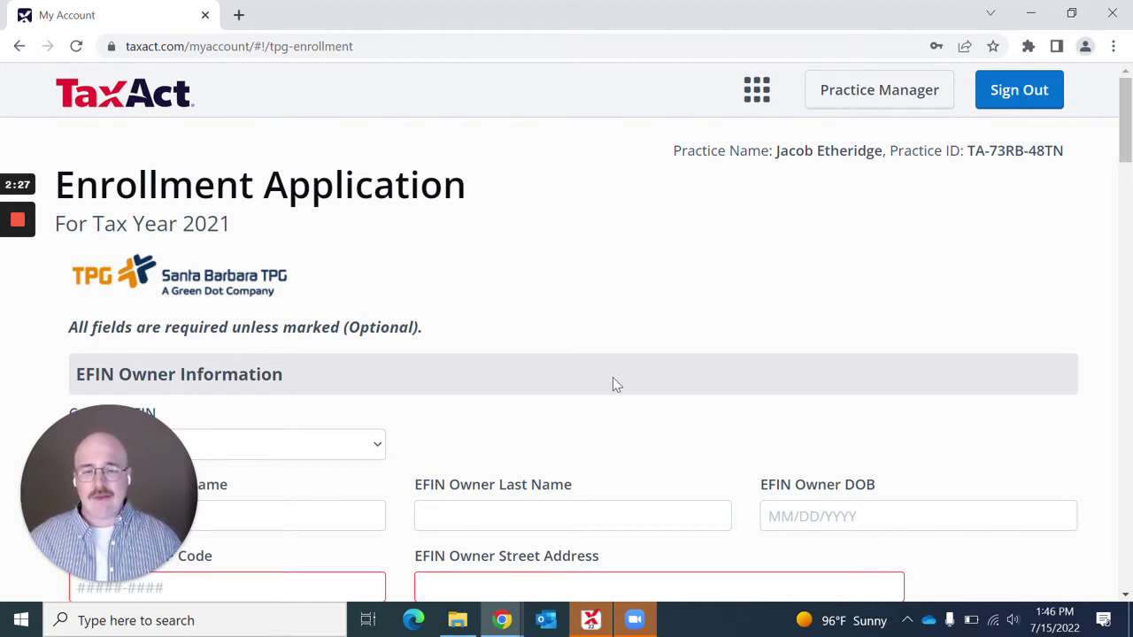
Step: Switch to TaxAct 2022 desktop and finish signing in to reach the empty Client Manager
{"action": "left_click", "coordinate": [591, 621]}
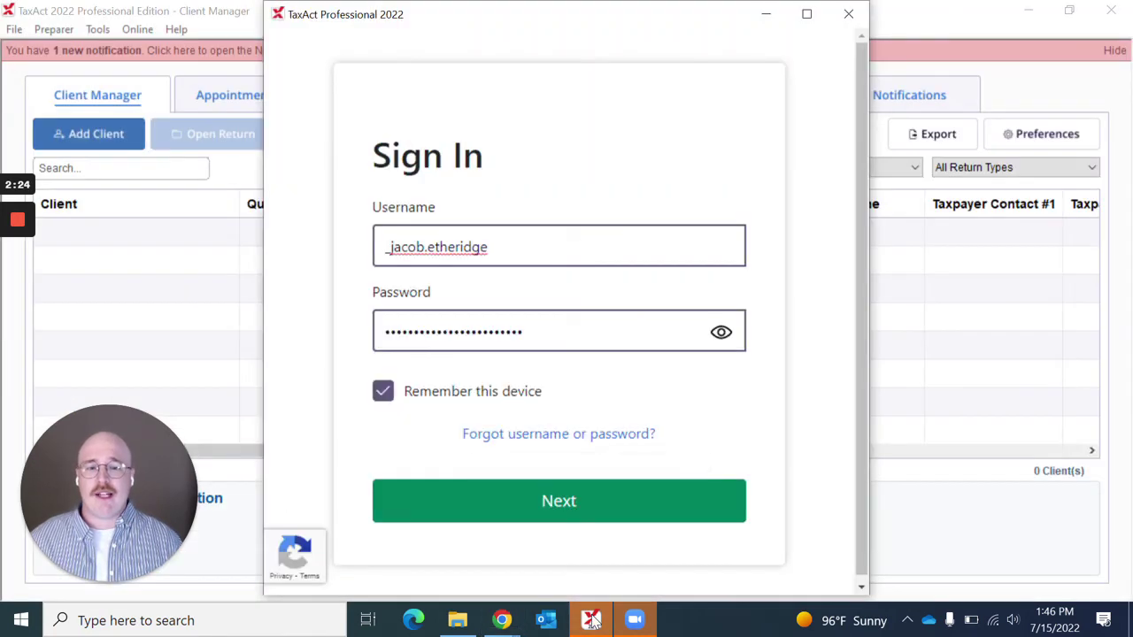
{"action": "left_click", "coordinate": [537, 503]}
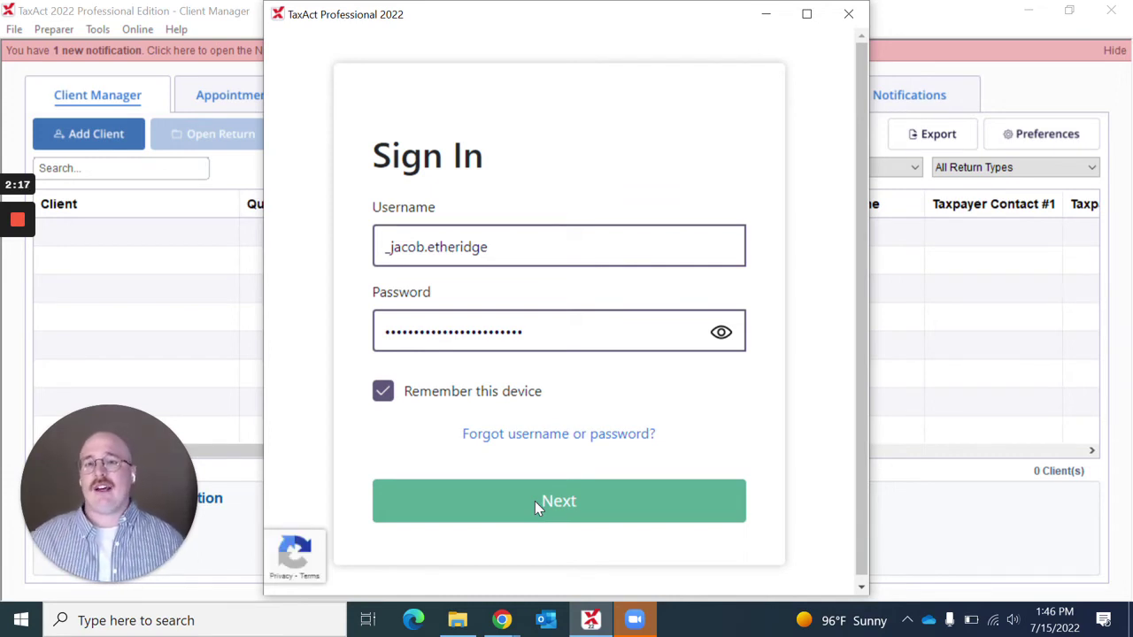
{"action": "left_click", "coordinate": [534, 501]}
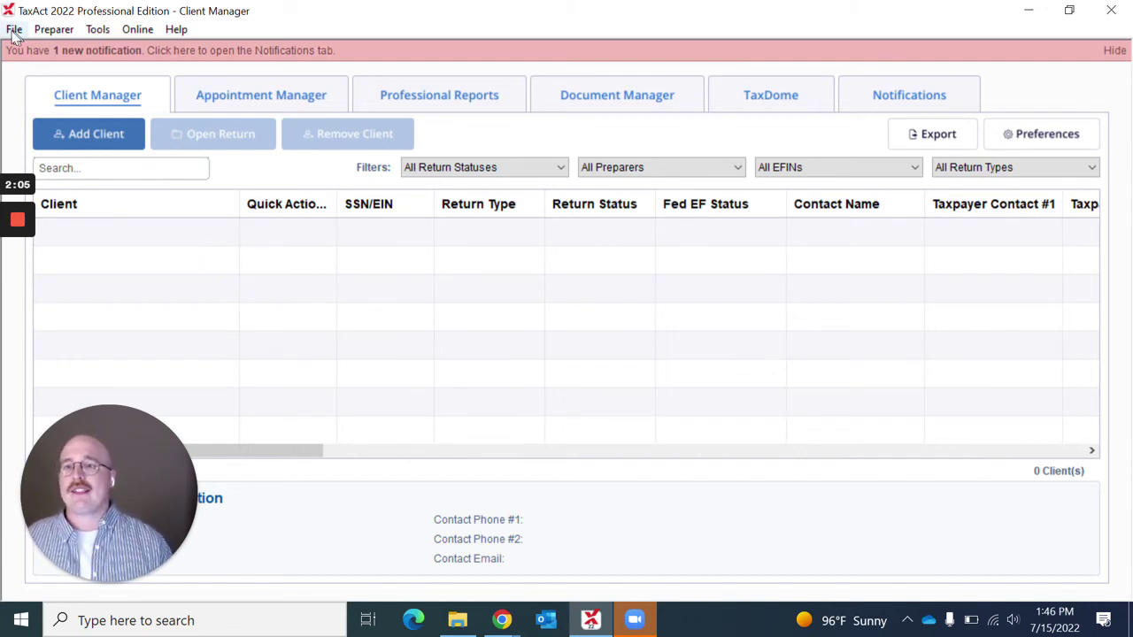
Step: Choose Online > Resources and Partners to launch taxact.com/professional/resources in the browser
{"action": "left_click", "coordinate": [139, 31]}
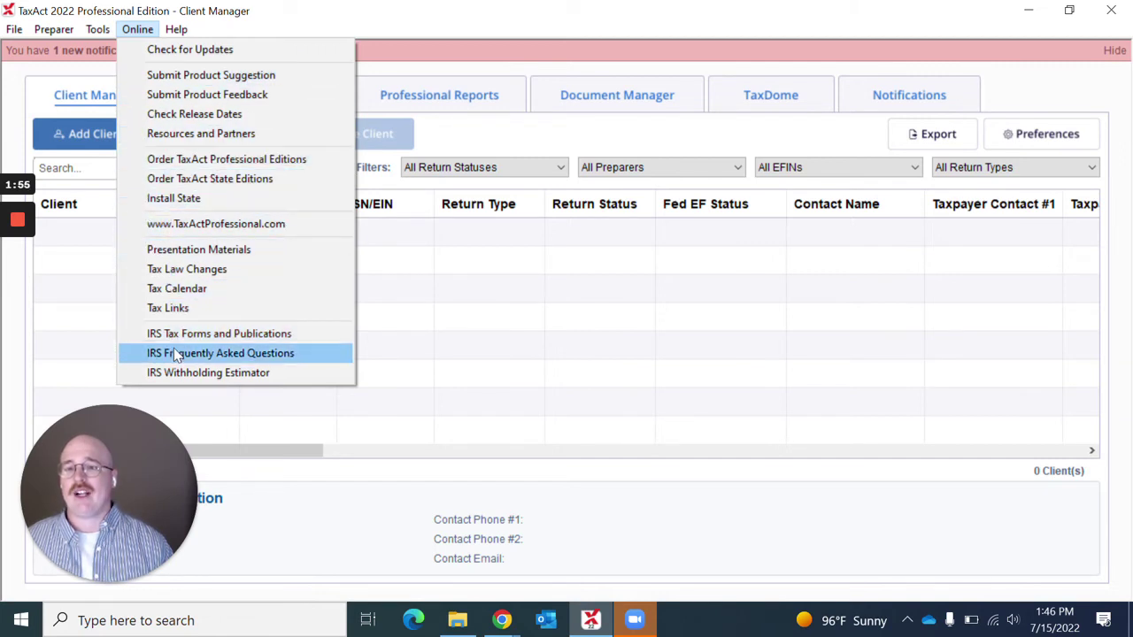
{"action": "left_click", "coordinate": [132, 137]}
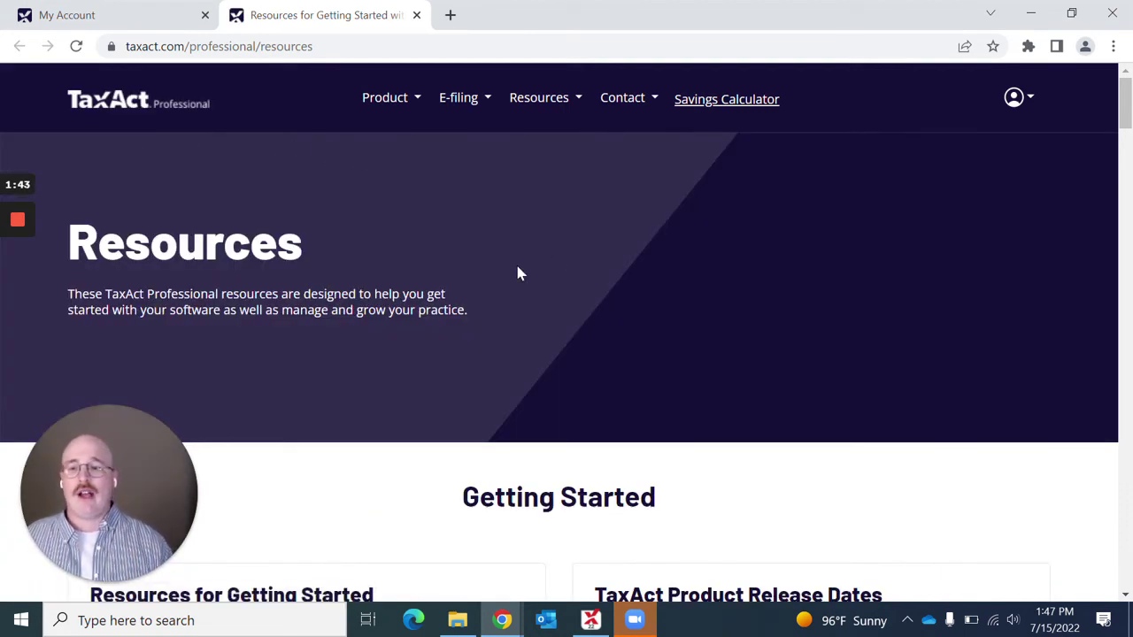
Step: Scroll past Getting Started, Education & Learning and Videos down to Grow Your Practice
{"action": "scroll", "coordinate": [519, 270], "scroll_direction": "down", "scroll_amount": 3}
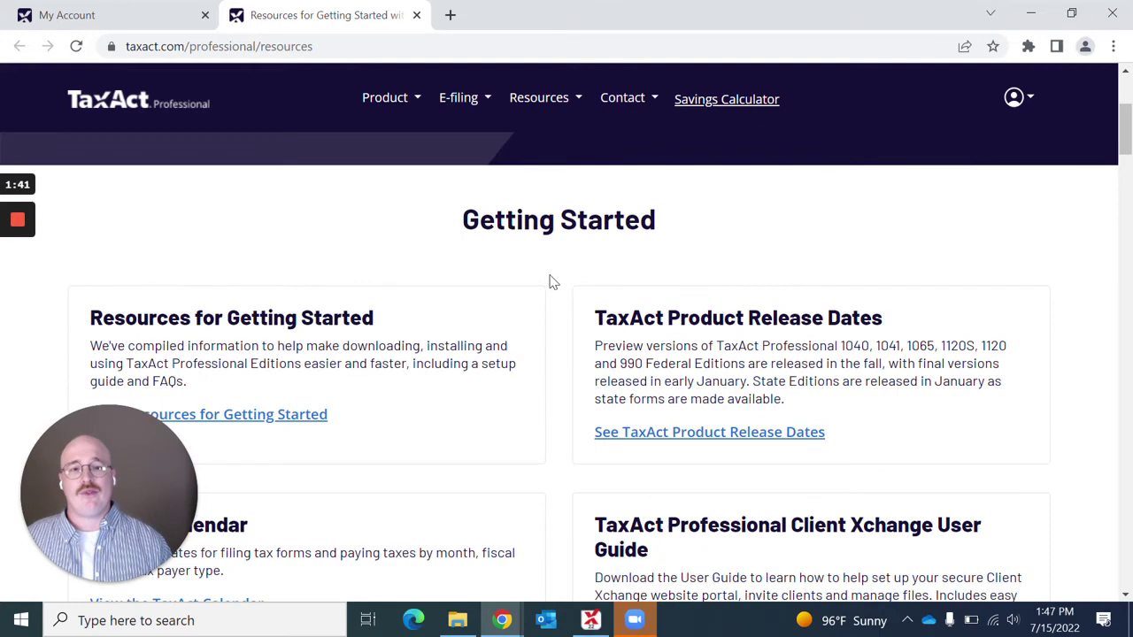
{"action": "scroll", "coordinate": [551, 282], "scroll_direction": "down", "scroll_amount": 1}
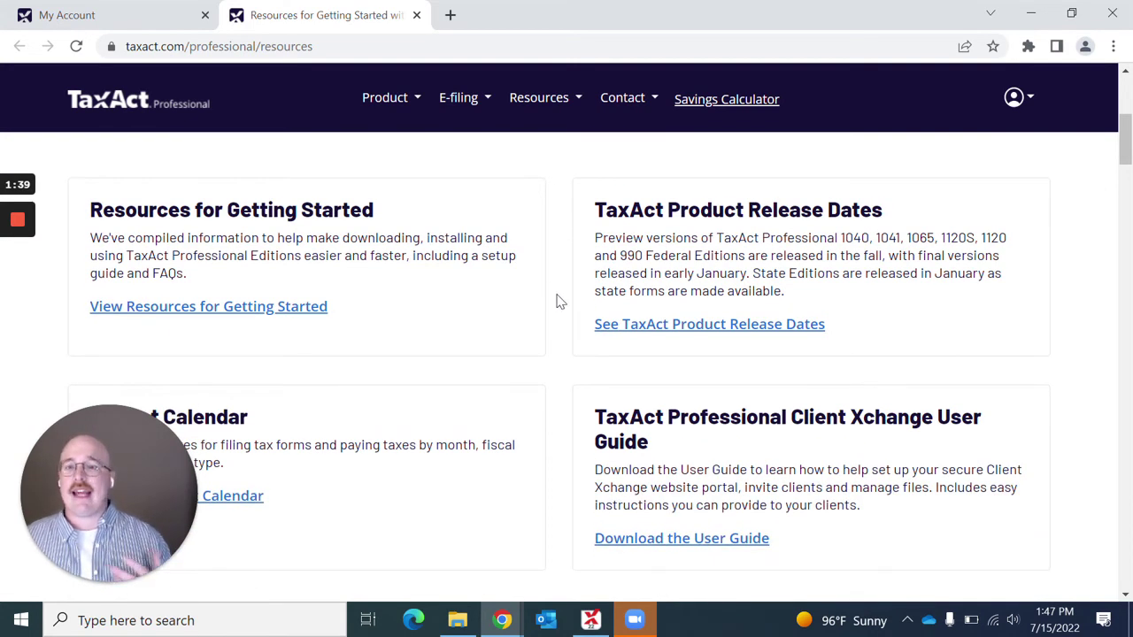
{"action": "scroll", "coordinate": [560, 302], "scroll_direction": "down", "scroll_amount": 2}
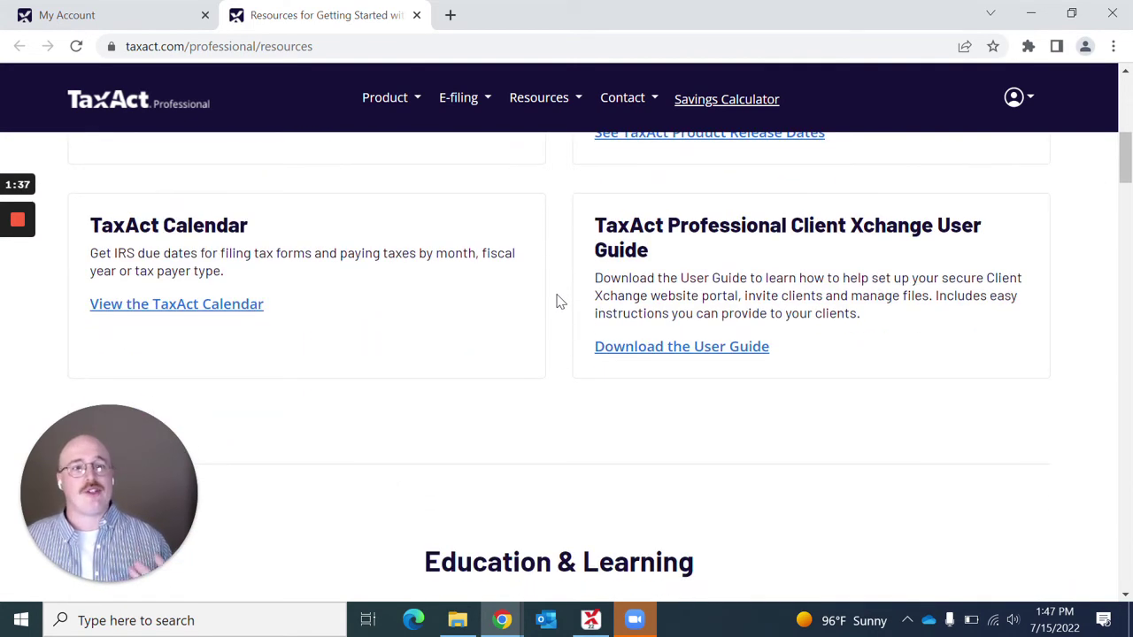
{"action": "scroll", "coordinate": [559, 302], "scroll_direction": "down", "scroll_amount": 5}
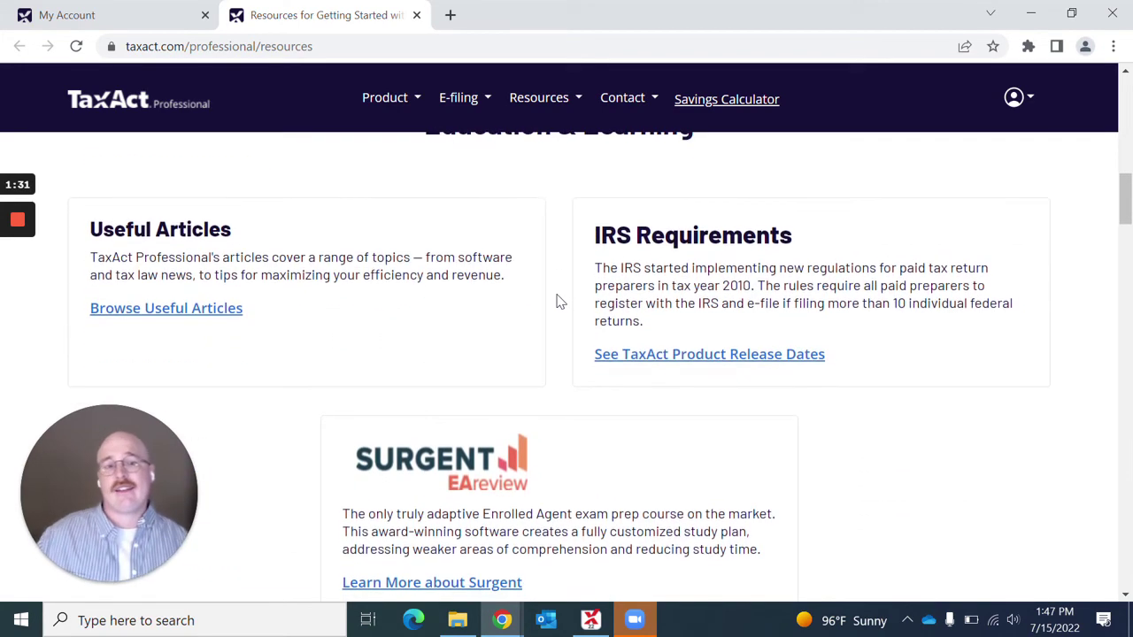
{"action": "scroll", "coordinate": [560, 302], "scroll_direction": "down", "scroll_amount": 1}
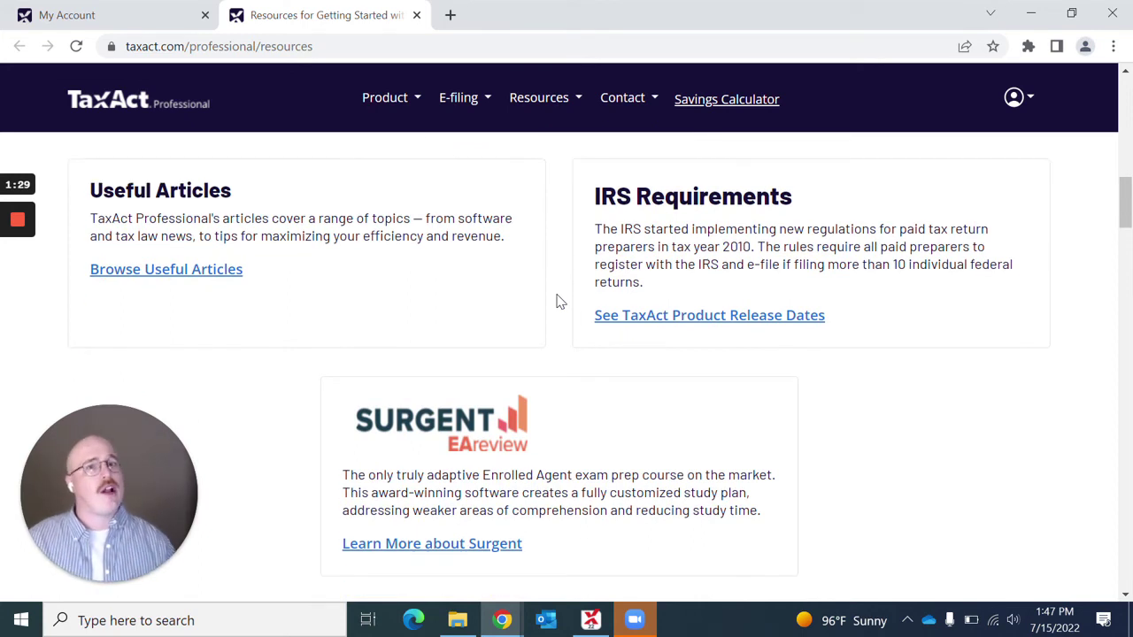
{"action": "scroll", "coordinate": [559, 302], "scroll_direction": "down", "scroll_amount": 3}
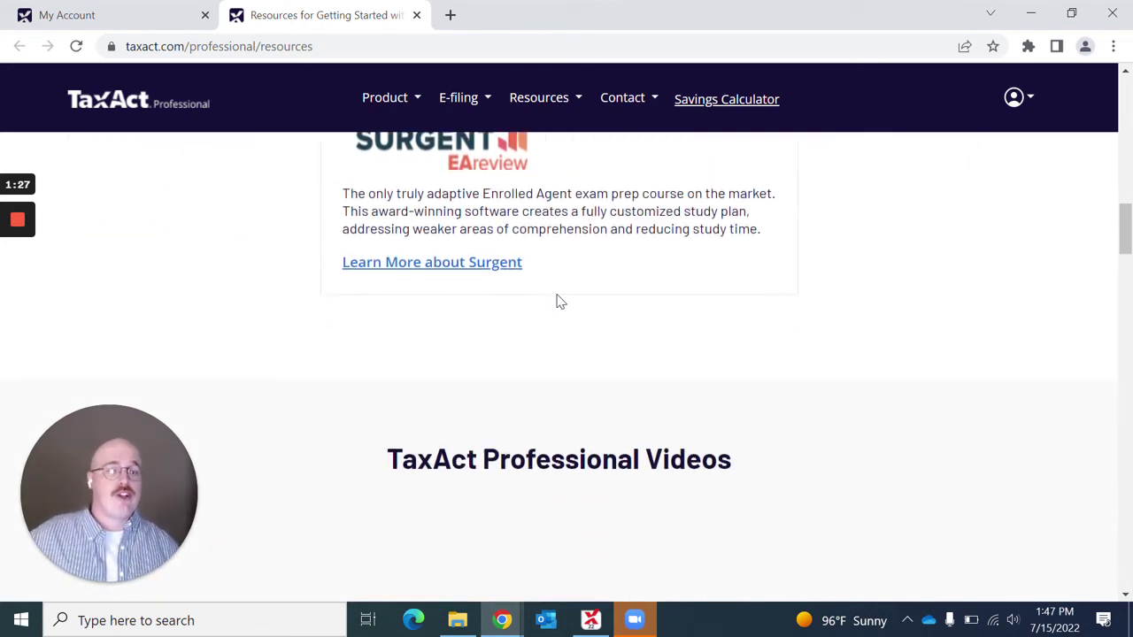
{"action": "scroll", "coordinate": [560, 302], "scroll_direction": "down", "scroll_amount": 3}
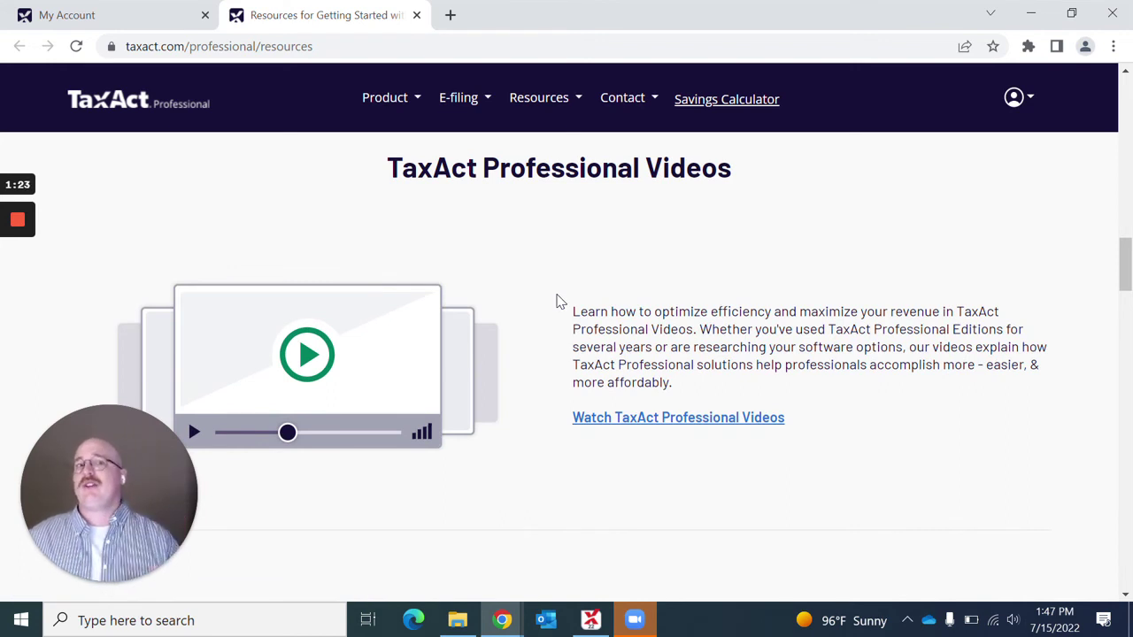
Step: Scroll through Grow Your Practice to the Republic Bank and TPG cards with Learn More about Bank Products links
{"action": "scroll", "coordinate": [559, 302], "scroll_direction": "down", "scroll_amount": 5}
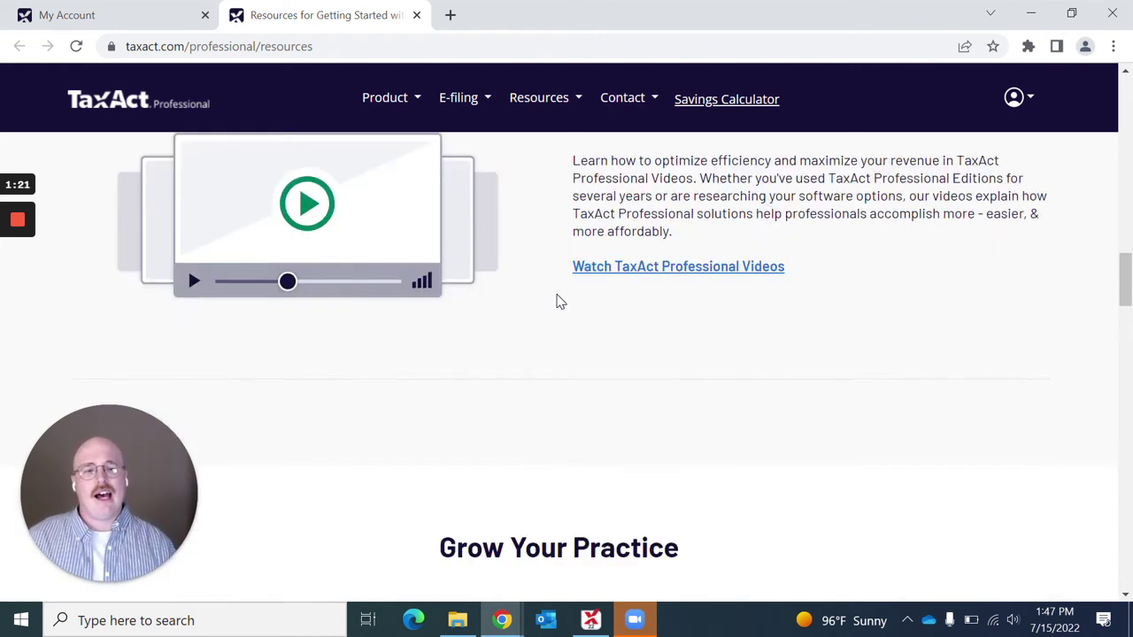
{"action": "scroll", "coordinate": [560, 302], "scroll_direction": "down", "scroll_amount": 1}
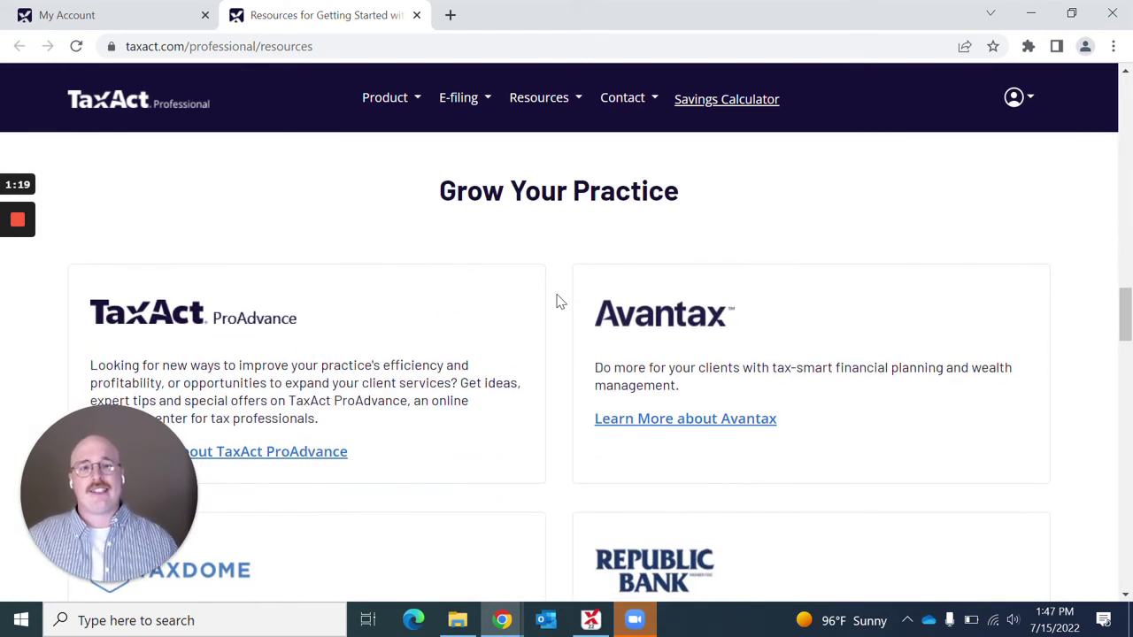
{"action": "scroll", "coordinate": [560, 301], "scroll_direction": "down", "scroll_amount": 1}
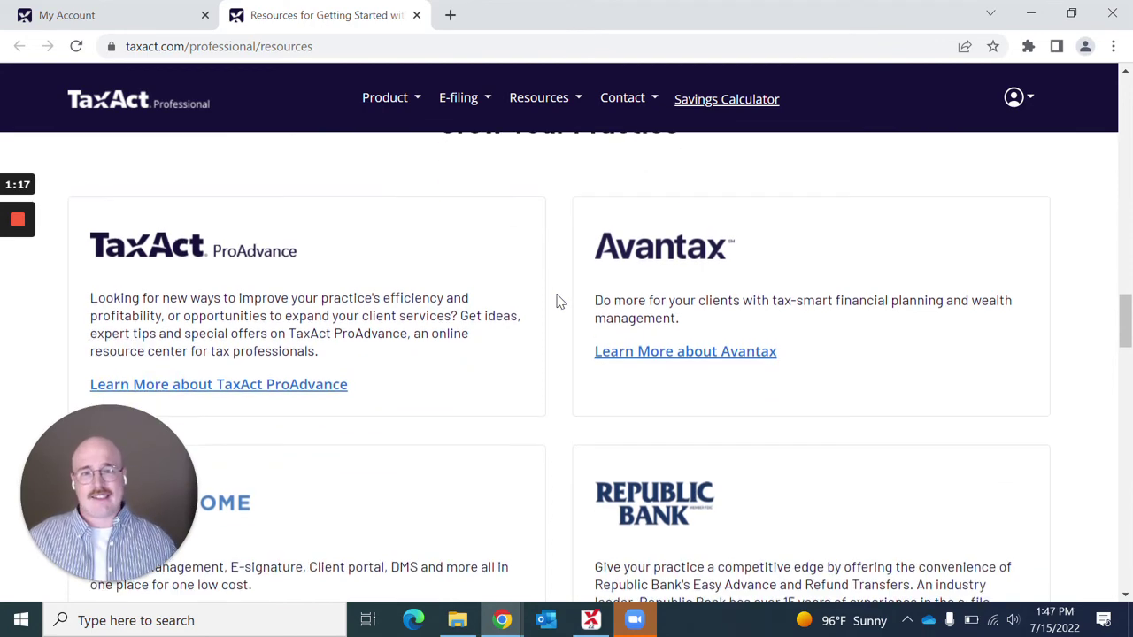
{"action": "scroll", "coordinate": [560, 302], "scroll_direction": "down", "scroll_amount": 3}
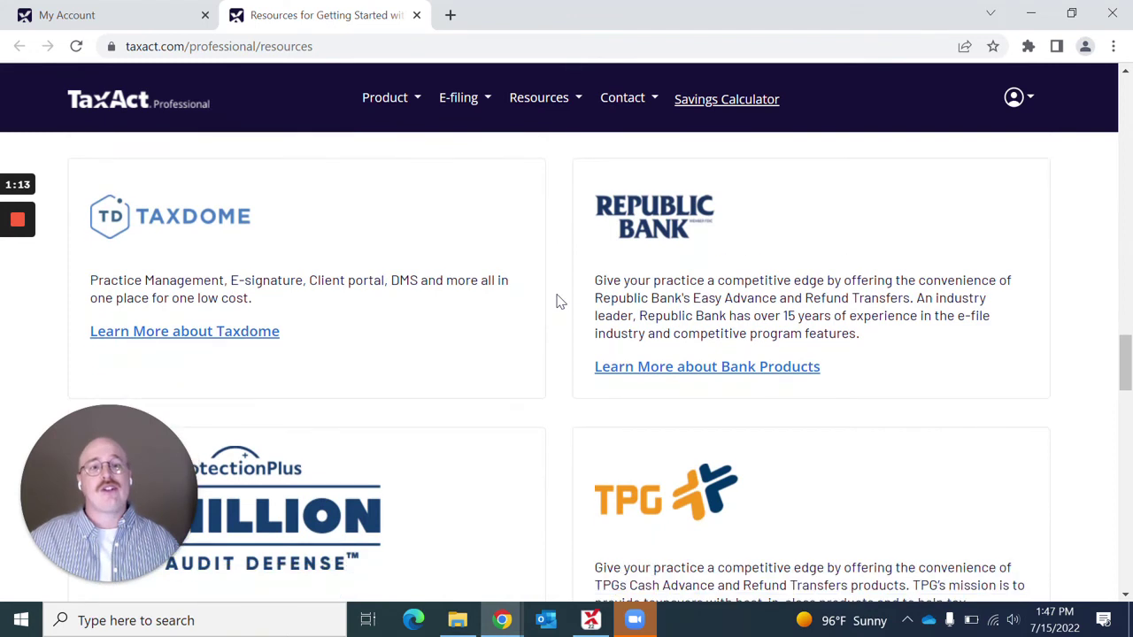
{"action": "scroll", "coordinate": [582, 373], "scroll_direction": "down", "scroll_amount": 1}
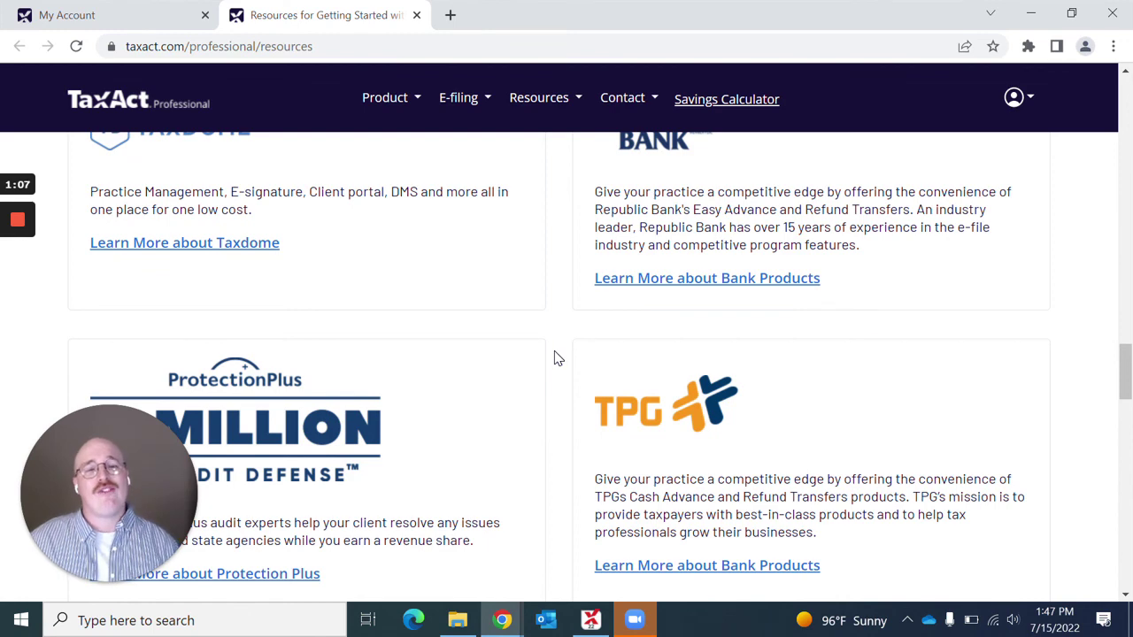
{"action": "scroll", "coordinate": [557, 358], "scroll_direction": "up", "scroll_amount": 1}
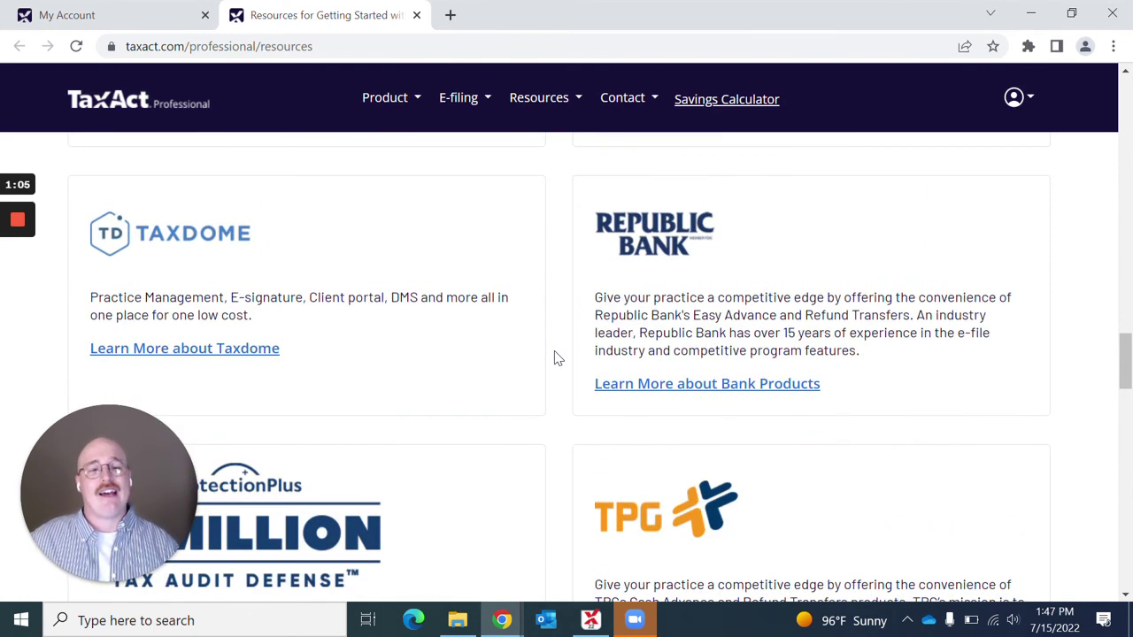
{"action": "scroll", "coordinate": [558, 357], "scroll_direction": "down", "scroll_amount": 1}
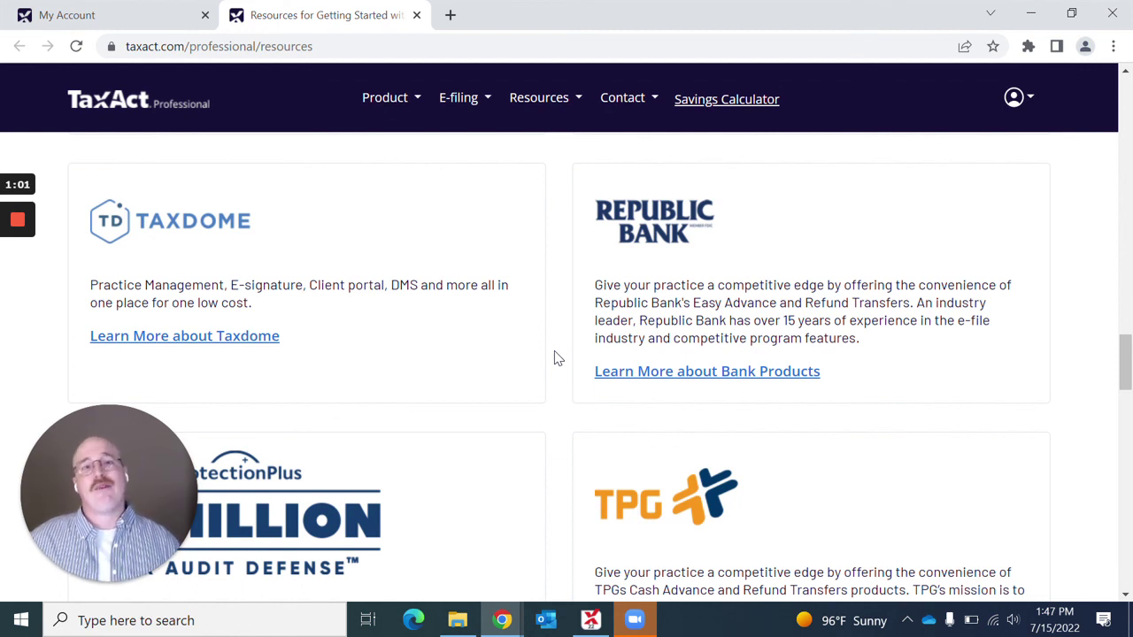
{"action": "mouse_move", "coordinate": [21, 223]}
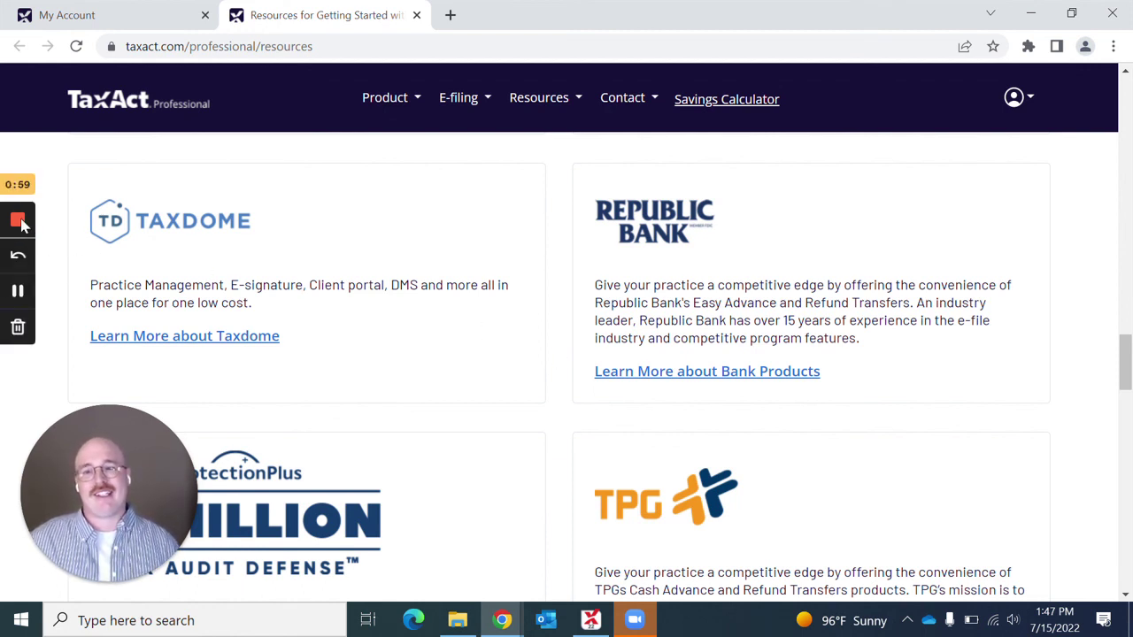